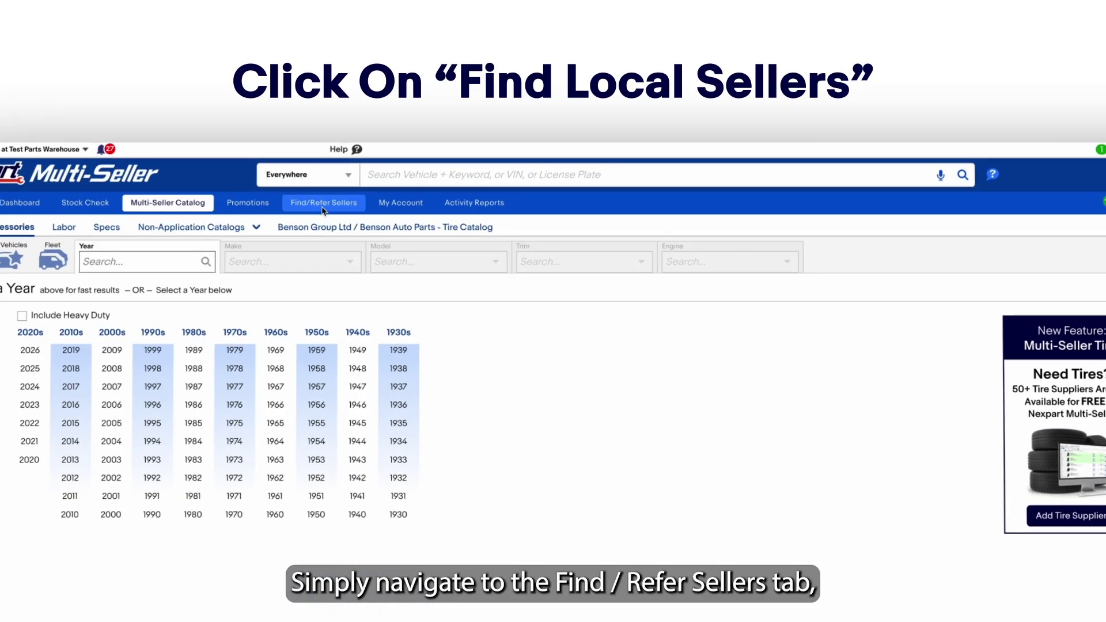
# - Search for local sellers near zip code 06010, choosing the Bristol, CT suggestion
pyautogui.click(375, 226)
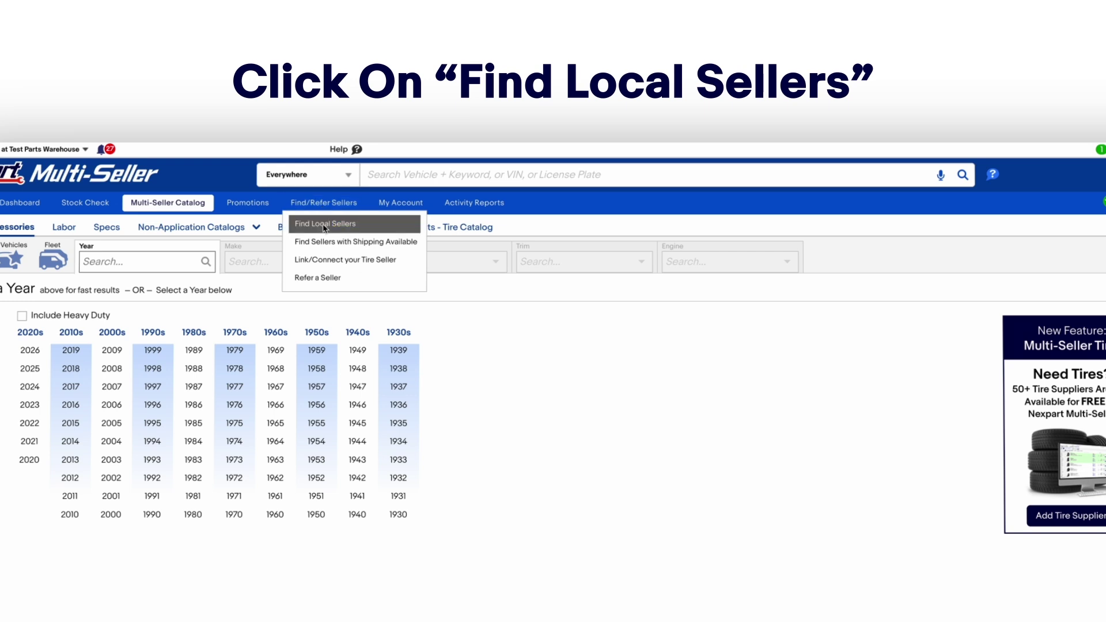
pyautogui.click(326, 230)
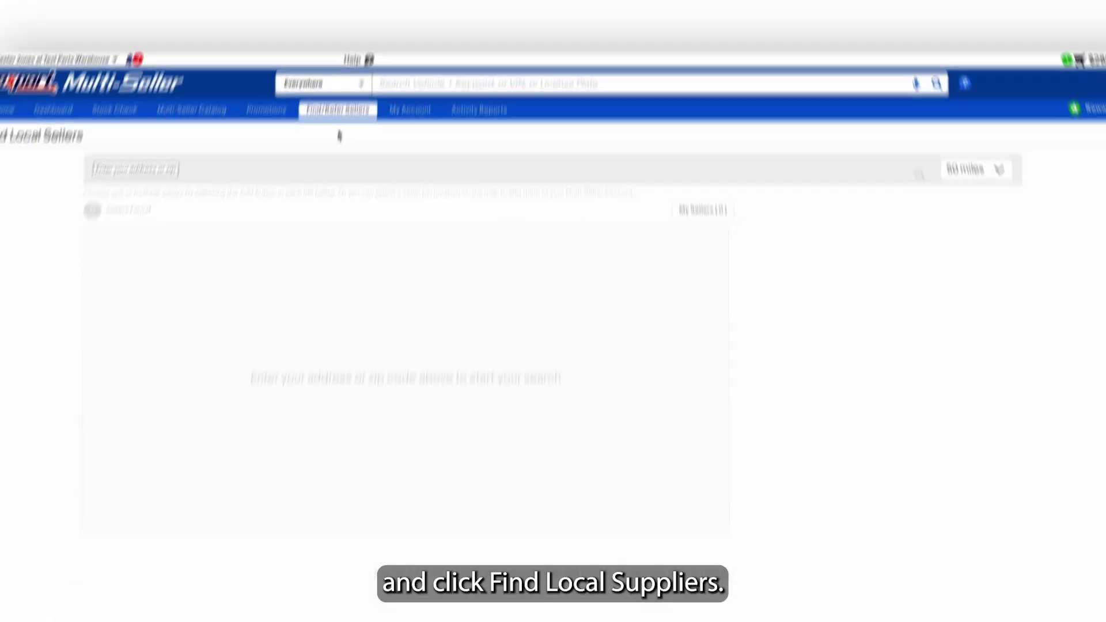
pyautogui.write('0')
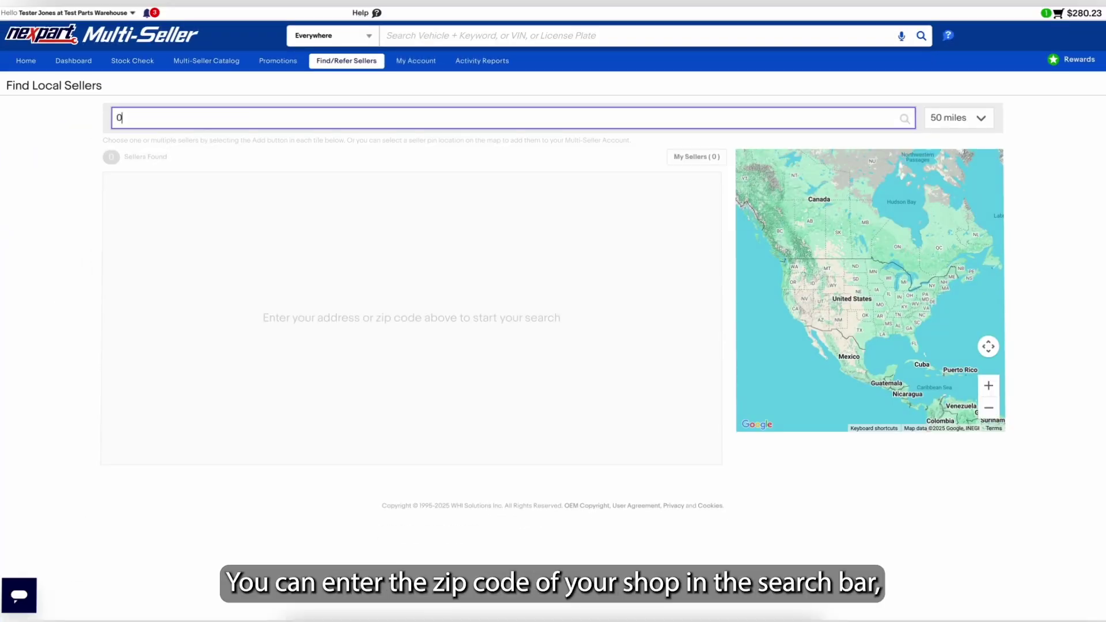
pyautogui.write('6010')
pyautogui.click(182, 141)
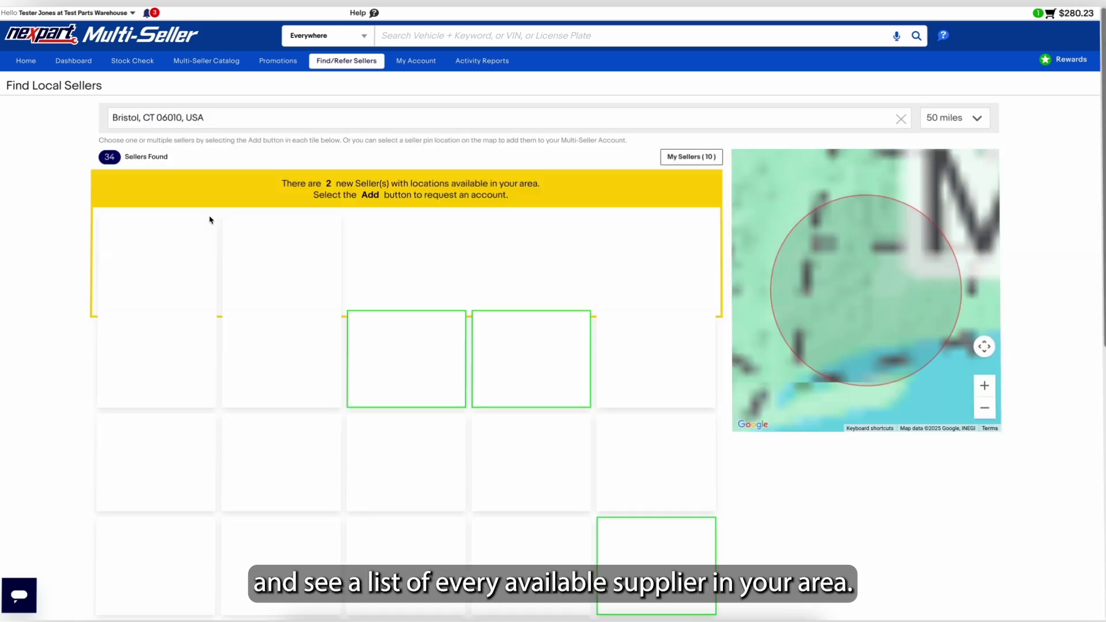
# - Scroll the 34 found sellers to O'Reilly Auto Parts and add it
pyautogui.scroll(-4, 459, 488)
pyautogui.scroll(-3, 459, 488)
pyautogui.scroll(4, 777, 350)
pyautogui.moveTo(899, 156); pyautogui.dragTo(895, 183)
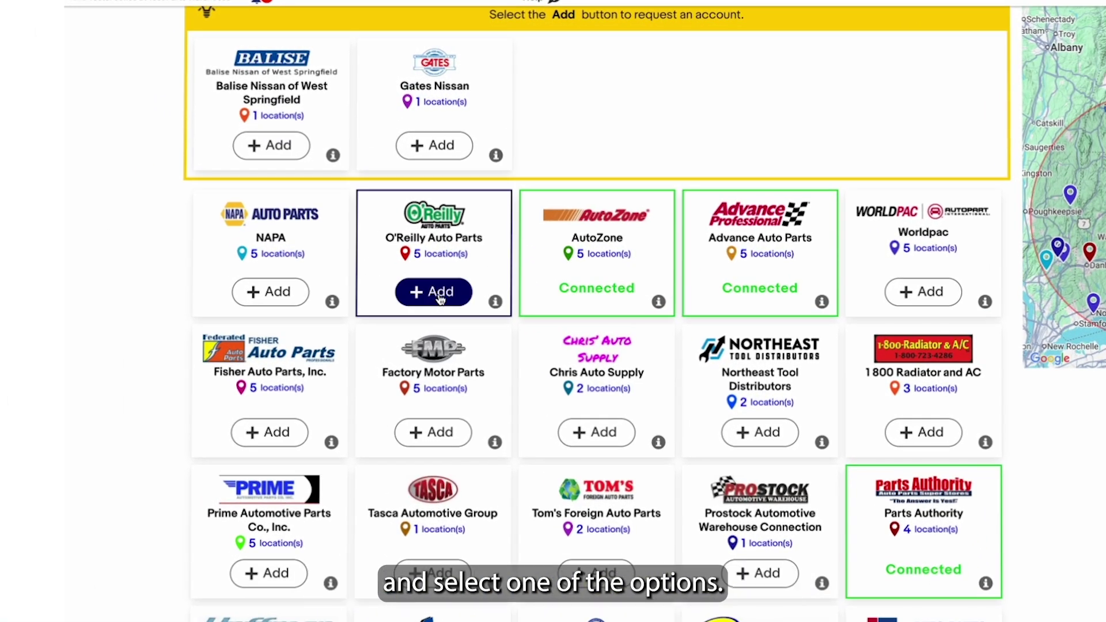
pyautogui.click(440, 294)
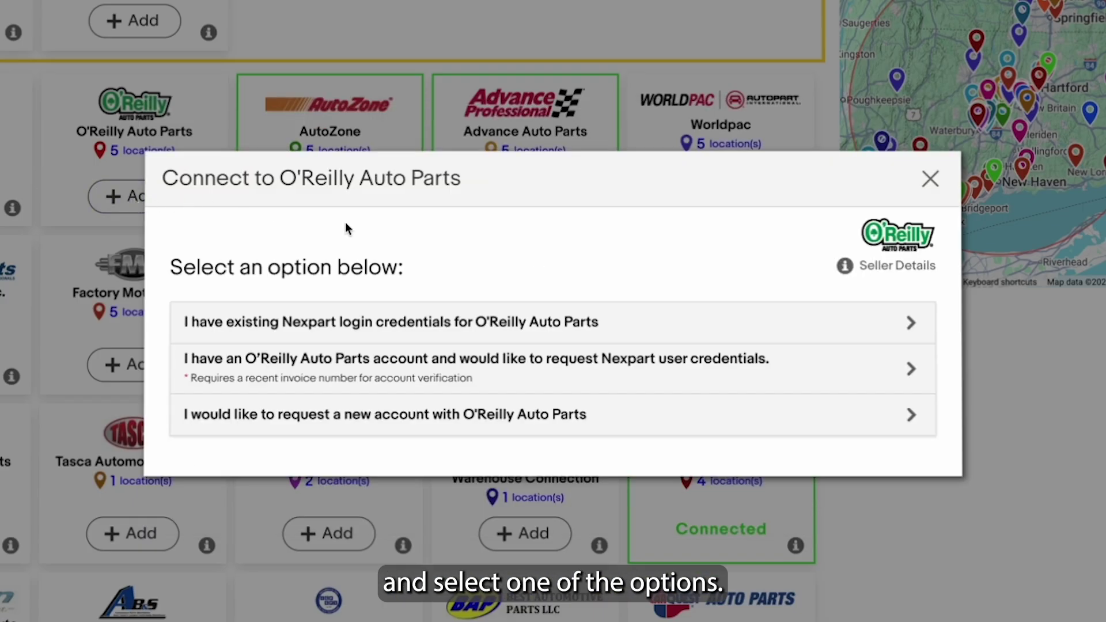
# - Expand the existing Nexpart credentials option and try its Username and Password fields
pyautogui.click(472, 316)
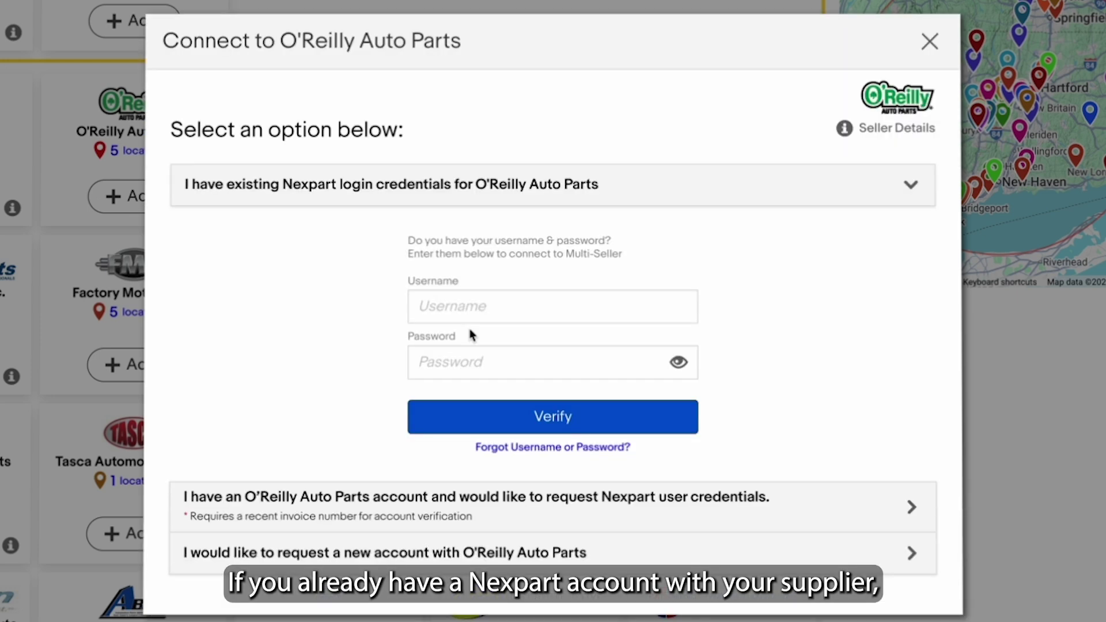
pyautogui.click(494, 300)
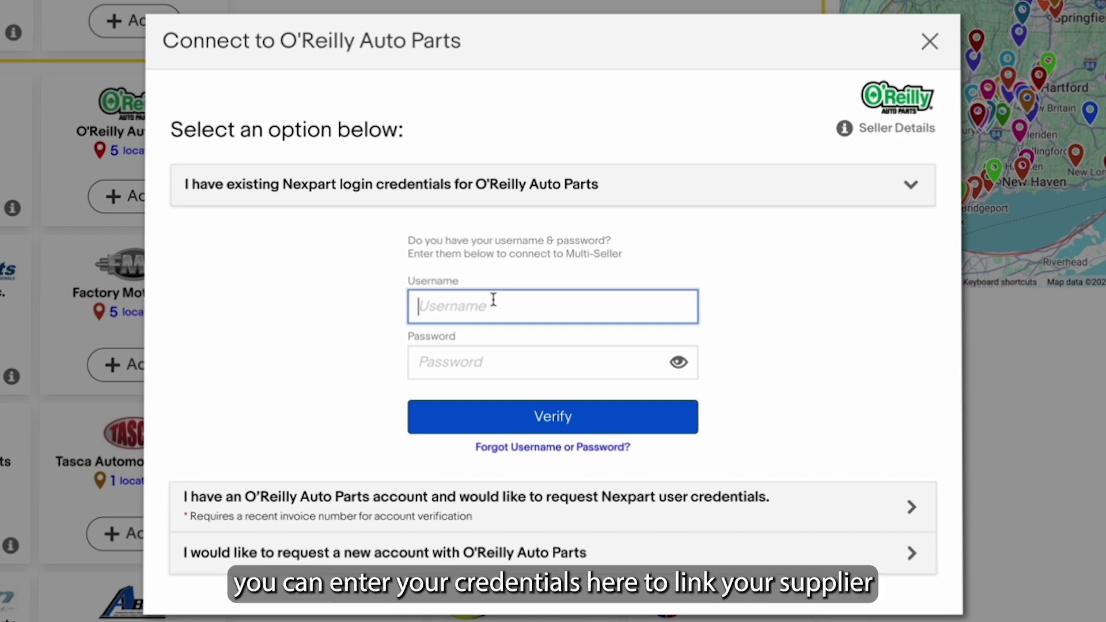
pyautogui.click(459, 354)
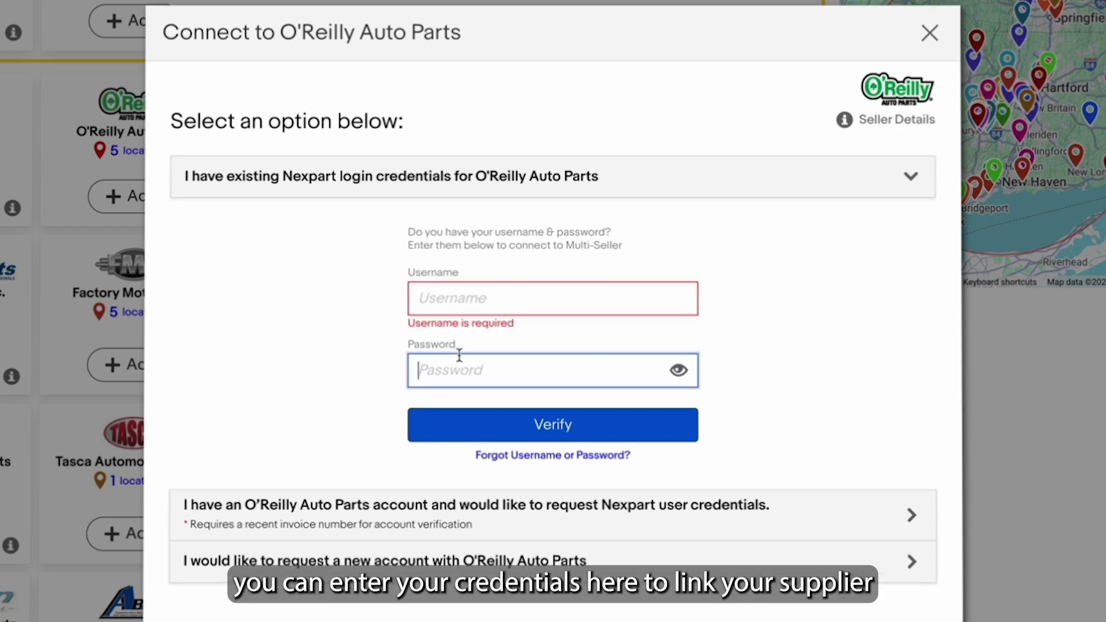
# - Expand the account verification form and check its invoice number, account ID and ordering location fields
pyautogui.click(627, 518)
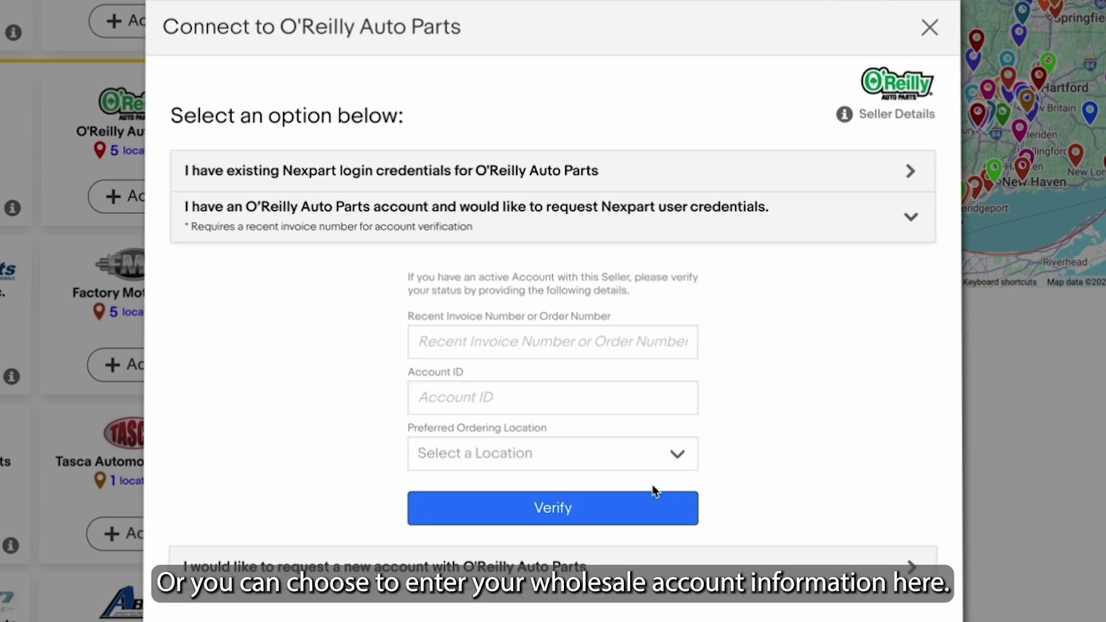
pyautogui.click(544, 347)
pyautogui.click(524, 400)
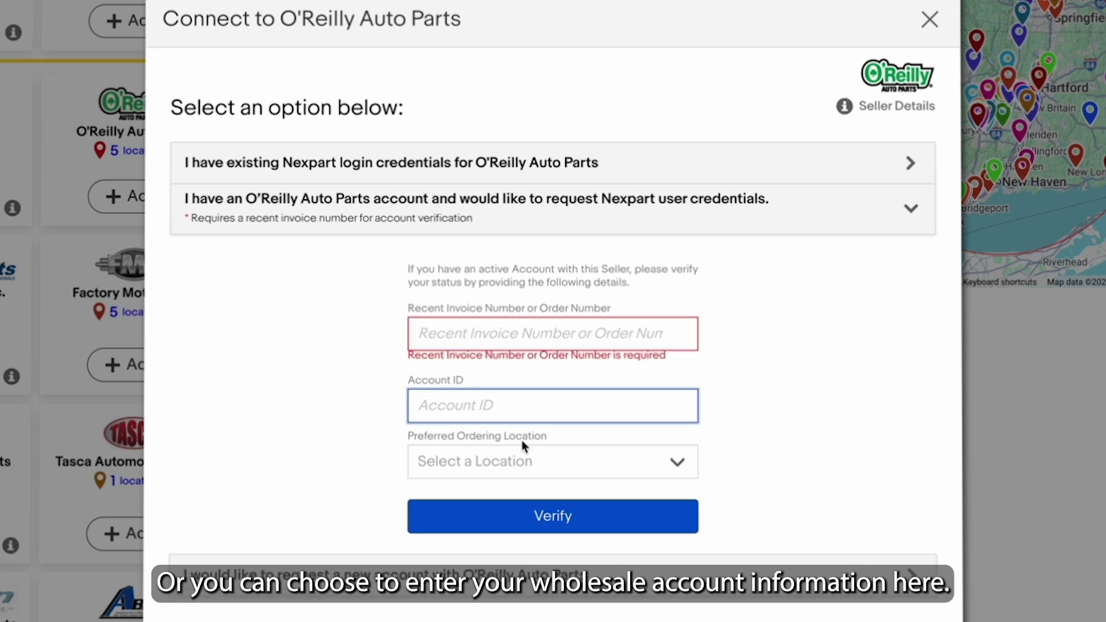
pyautogui.click(521, 462)
pyautogui.click(653, 485)
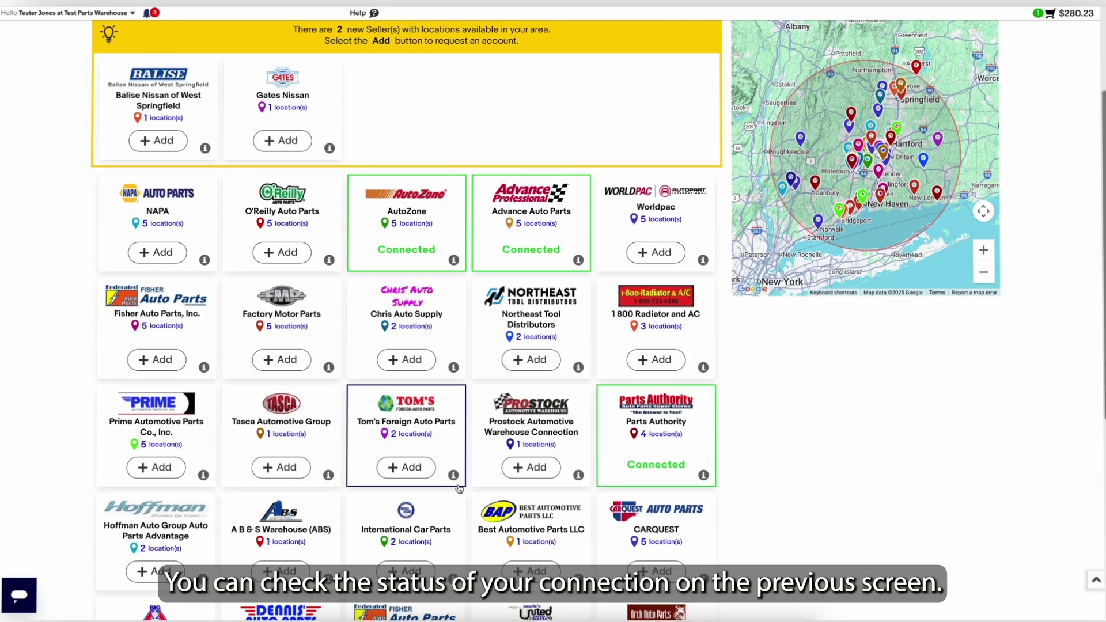
# - Scroll down and back up the page after leaving the O'Reilly dialog
pyautogui.scroll(-1, 458, 488)
pyautogui.scroll(-3, 458, 488)
pyautogui.scroll(4, 458, 489)
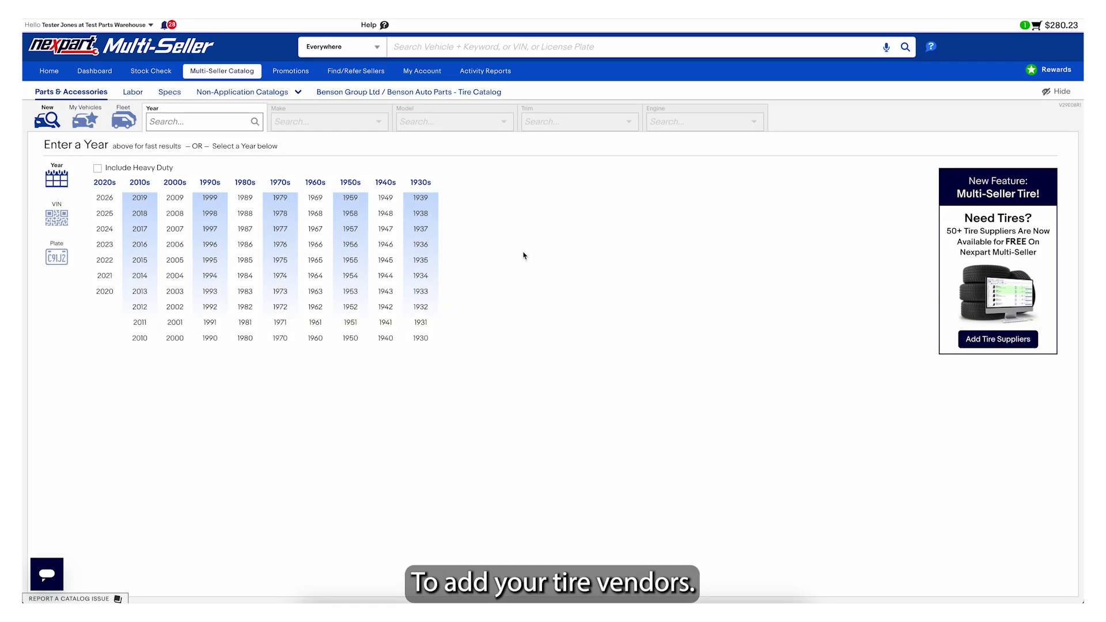
# - Open Link/Connect your Tire Seller and request a connection to Tire Rack Wholesale
pyautogui.click(355, 71)
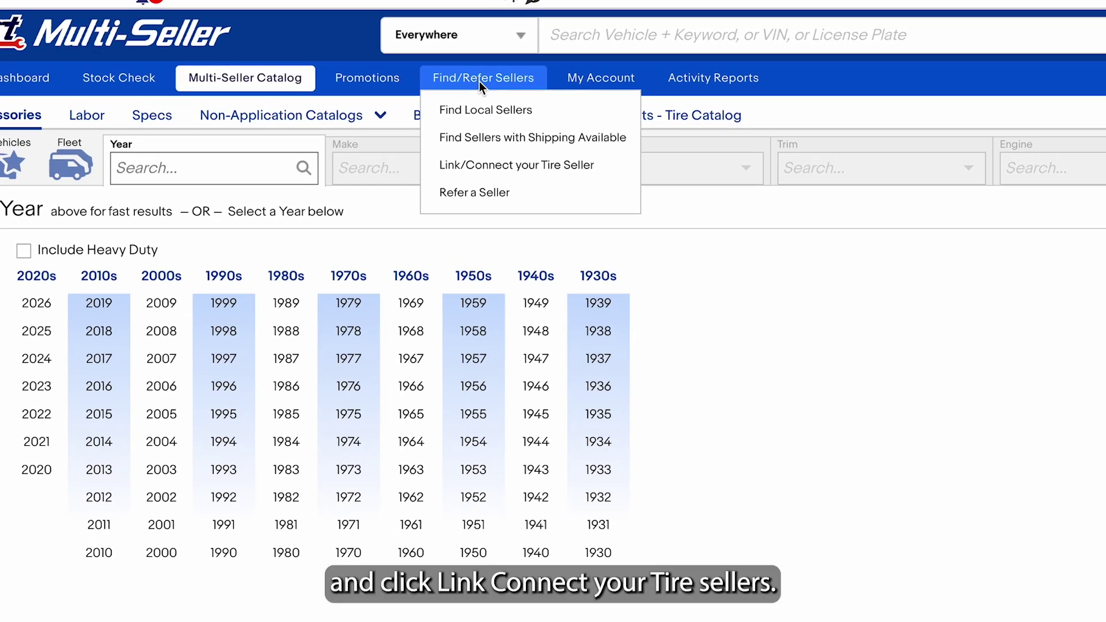
pyautogui.click(481, 166)
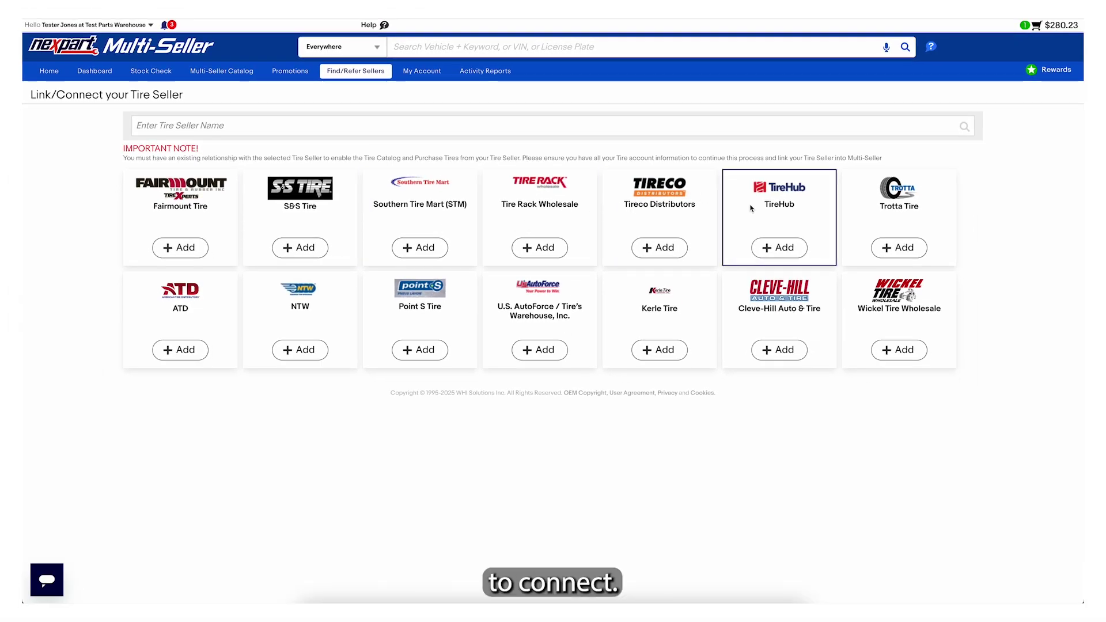
pyautogui.click(552, 248)
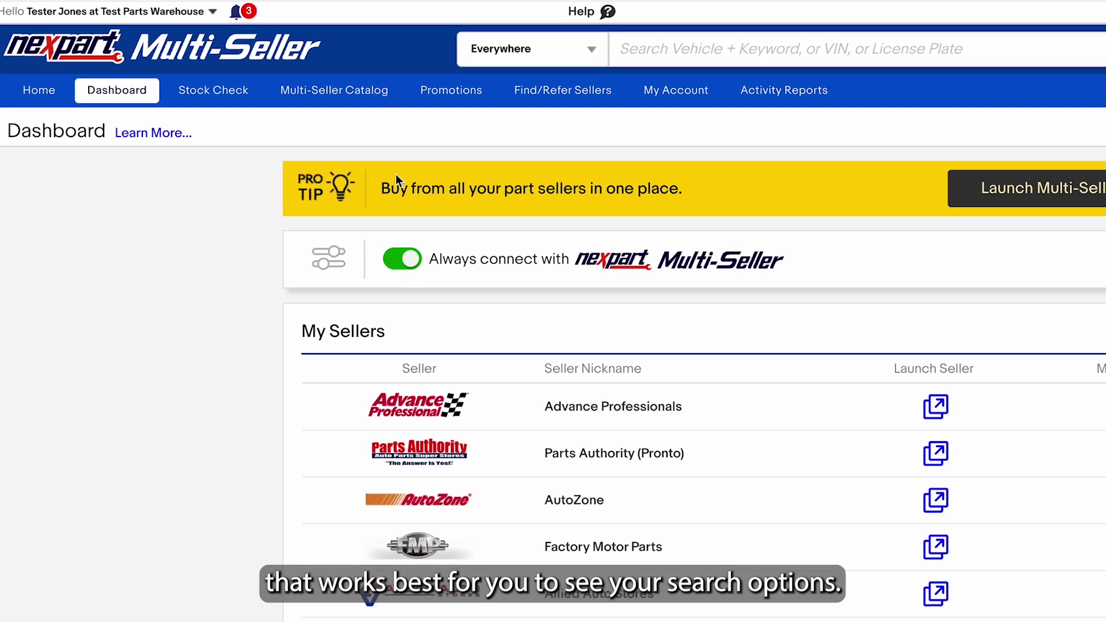
# - Open the Multi-Seller Catalog and compare VIN, license plate and year vehicle lookup modes
pyautogui.click(344, 99)
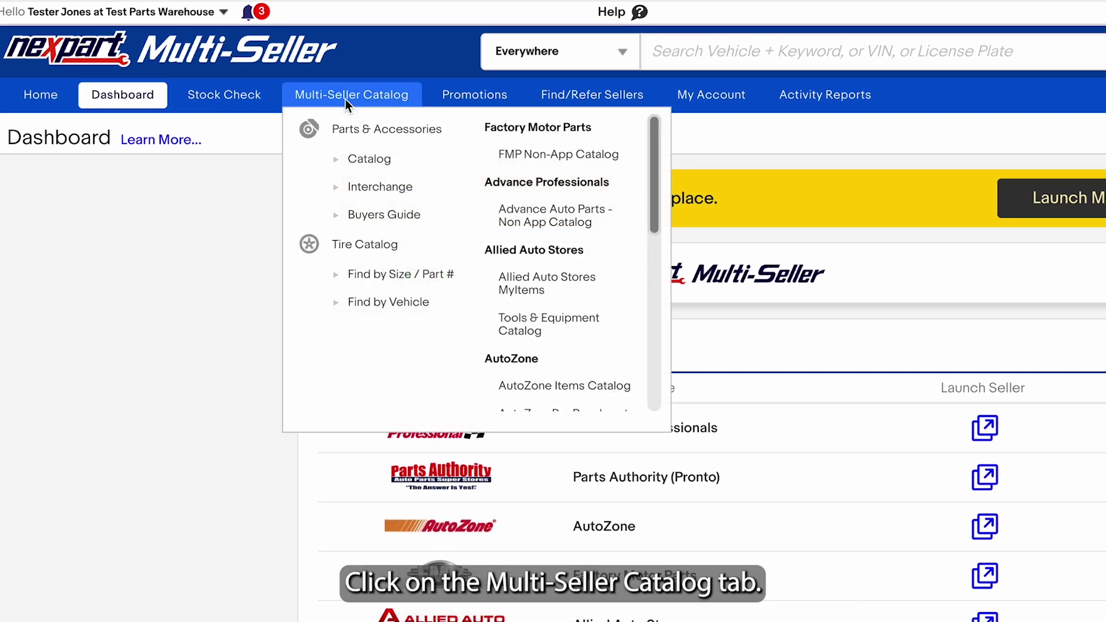
pyautogui.click(344, 99)
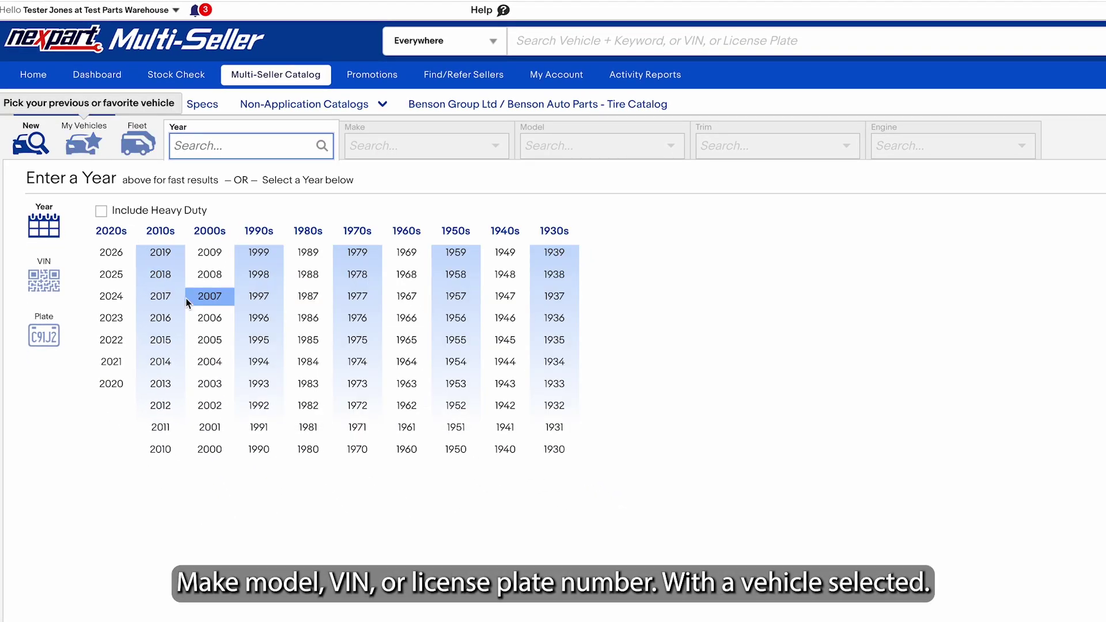
pyautogui.click(44, 280)
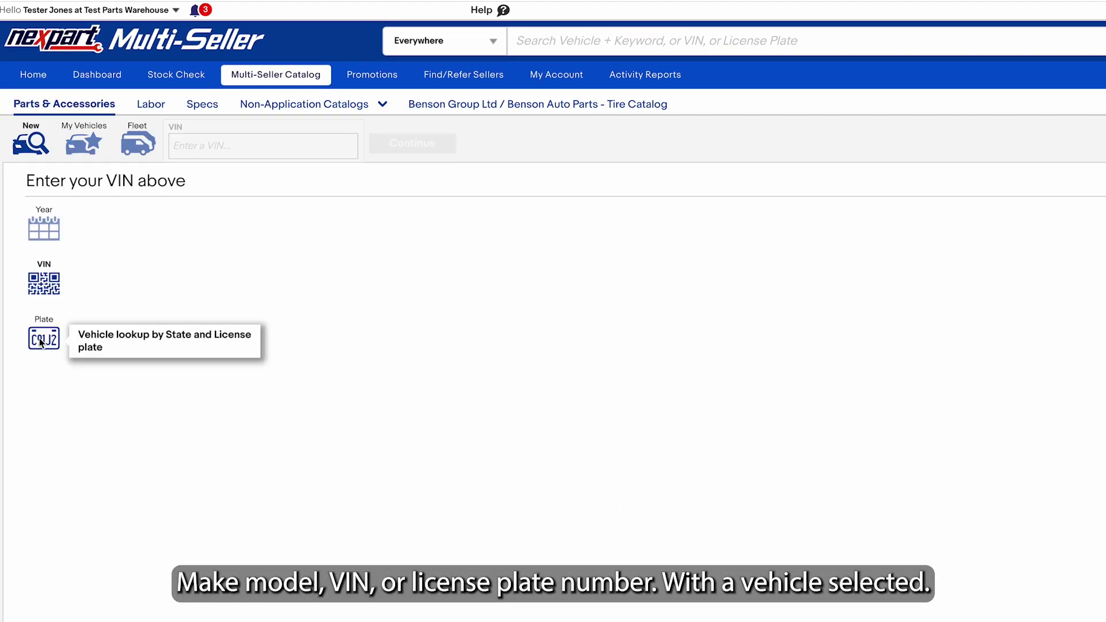
pyautogui.click(42, 342)
pyautogui.click(44, 226)
# - Select a 2005 Ford F-150 with the 4.2L V6 VIN:2 engine and continue
pyautogui.click(208, 340)
pyautogui.click(195, 323)
pyautogui.click(237, 180)
pyautogui.click(383, 263)
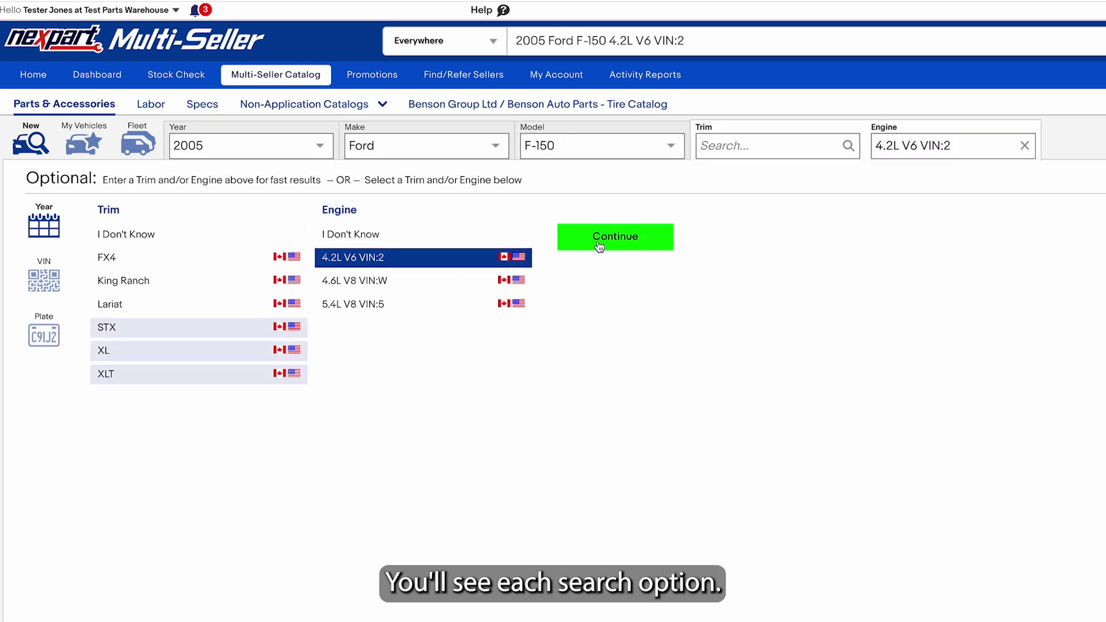
pyautogui.click(597, 244)
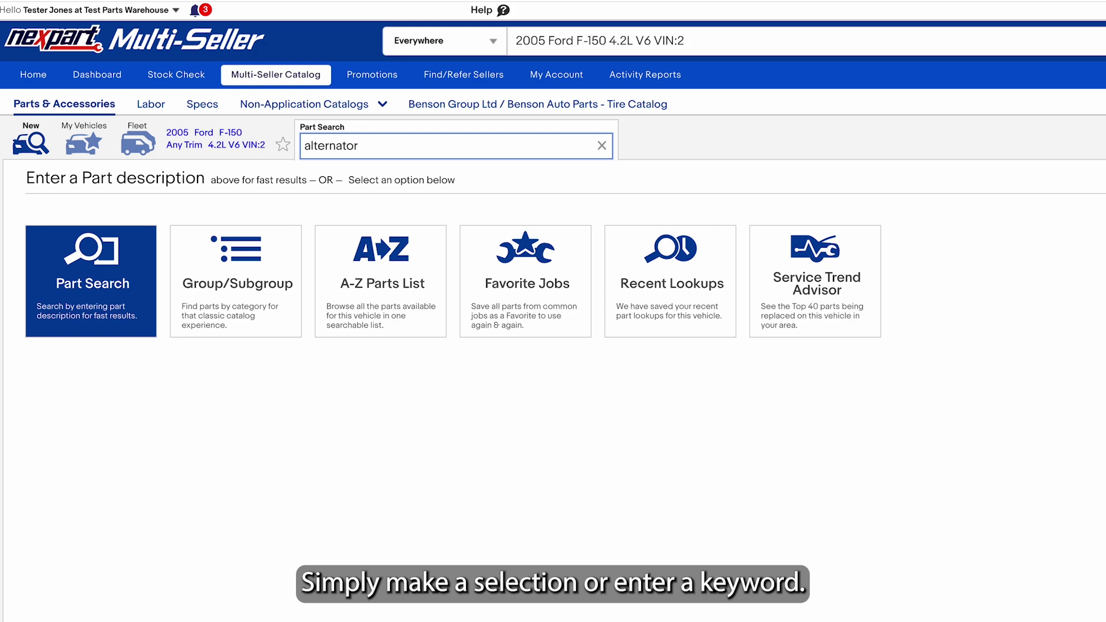
# - Display alternator results from all sellers and check the first part's store locations
pyautogui.click(95, 165)
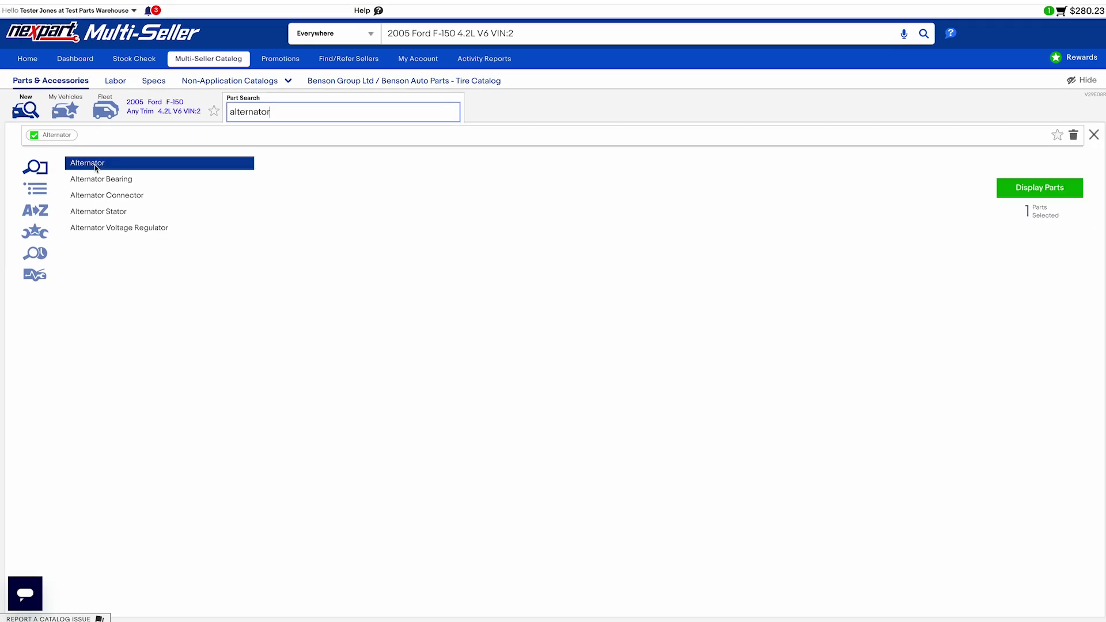
pyautogui.click(1002, 189)
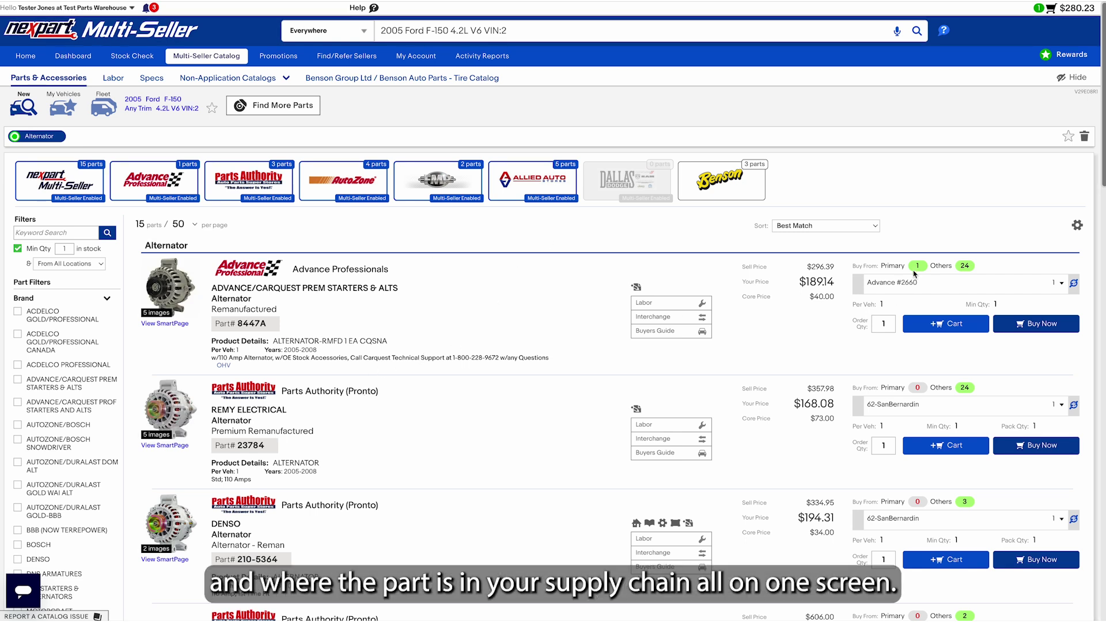
pyautogui.click(920, 288)
pyautogui.click(783, 323)
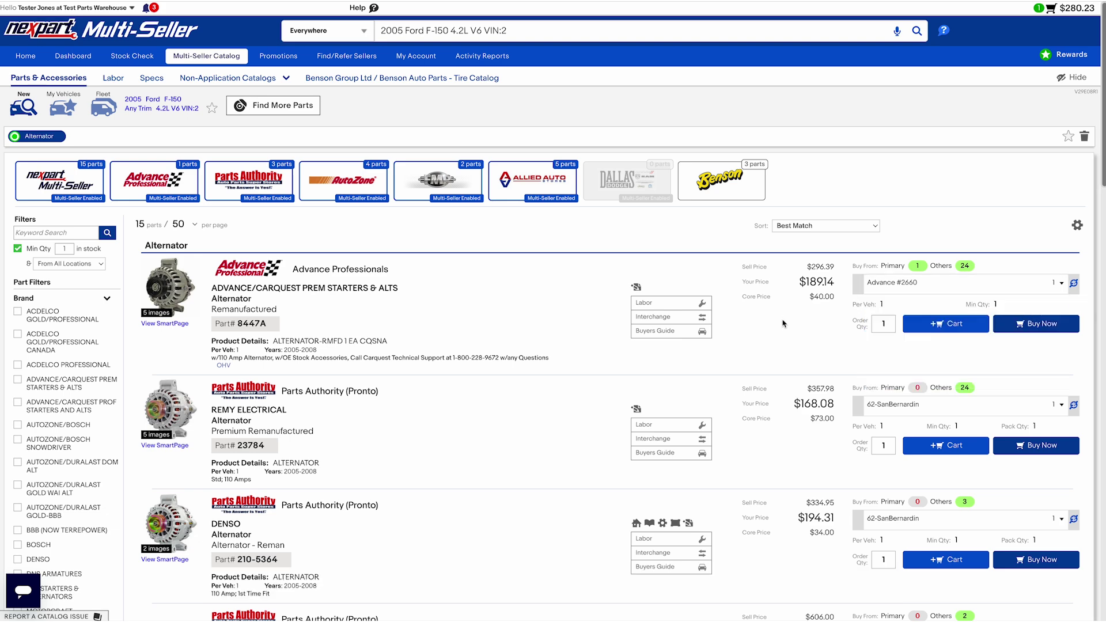
pyautogui.scroll(-4, 403, 345)
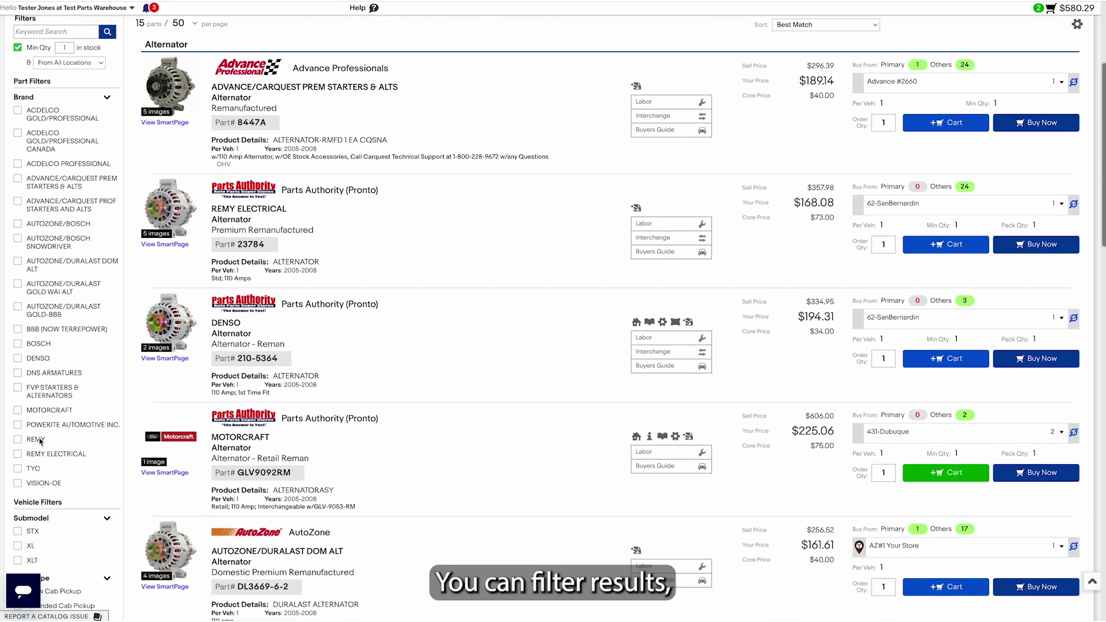
# - Filter alternators to the Motorcraft brand, then remove that filter
pyautogui.click(19, 410)
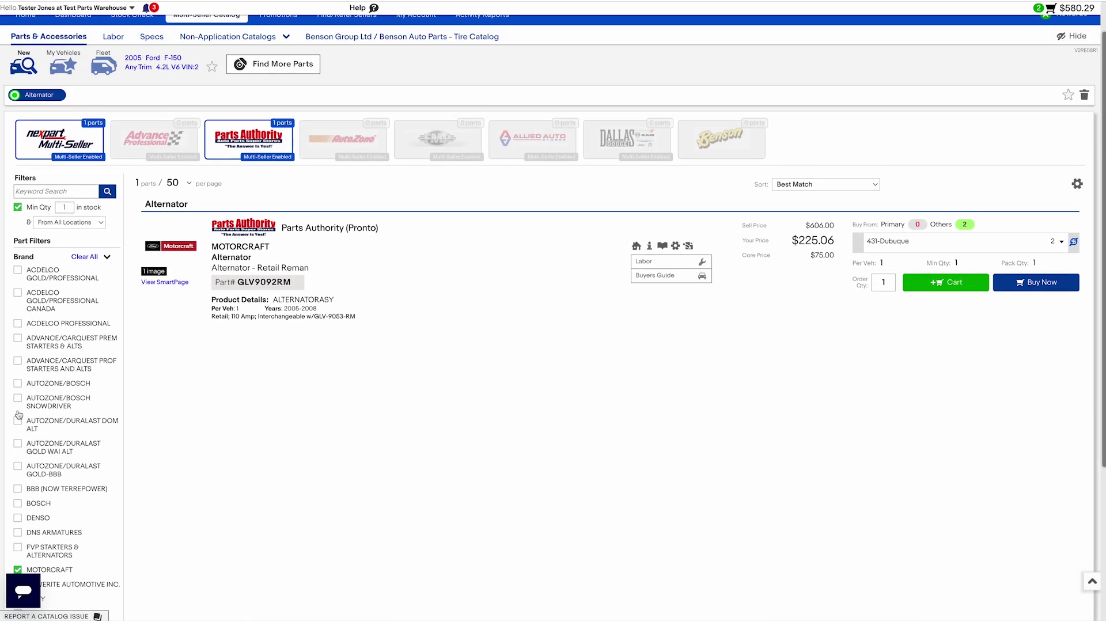
pyautogui.scroll(-5, 175, 311)
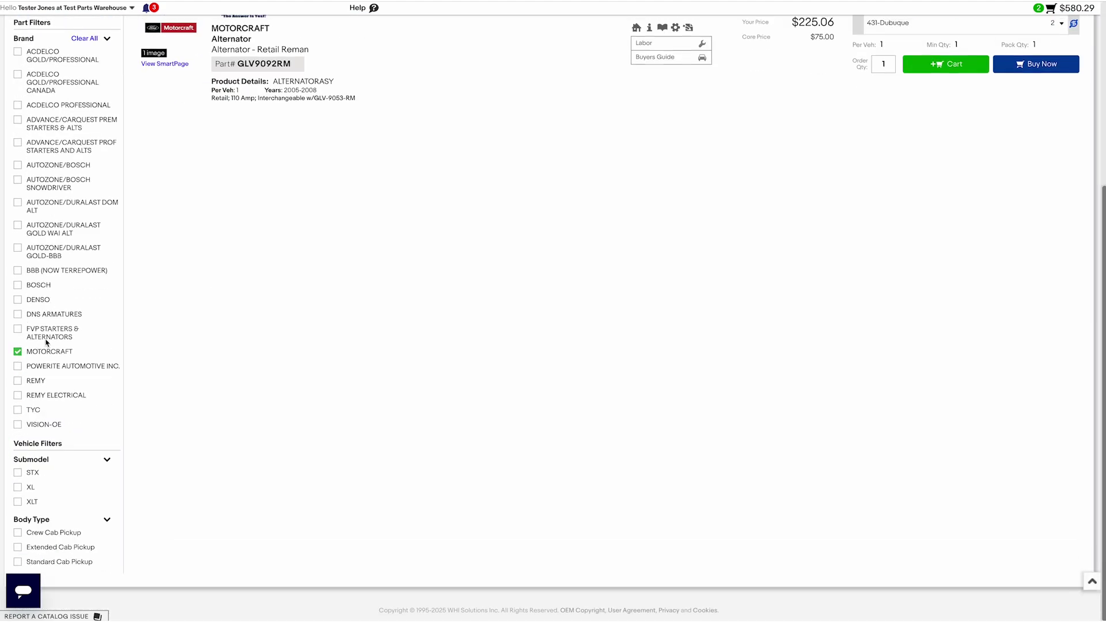
pyautogui.click(16, 354)
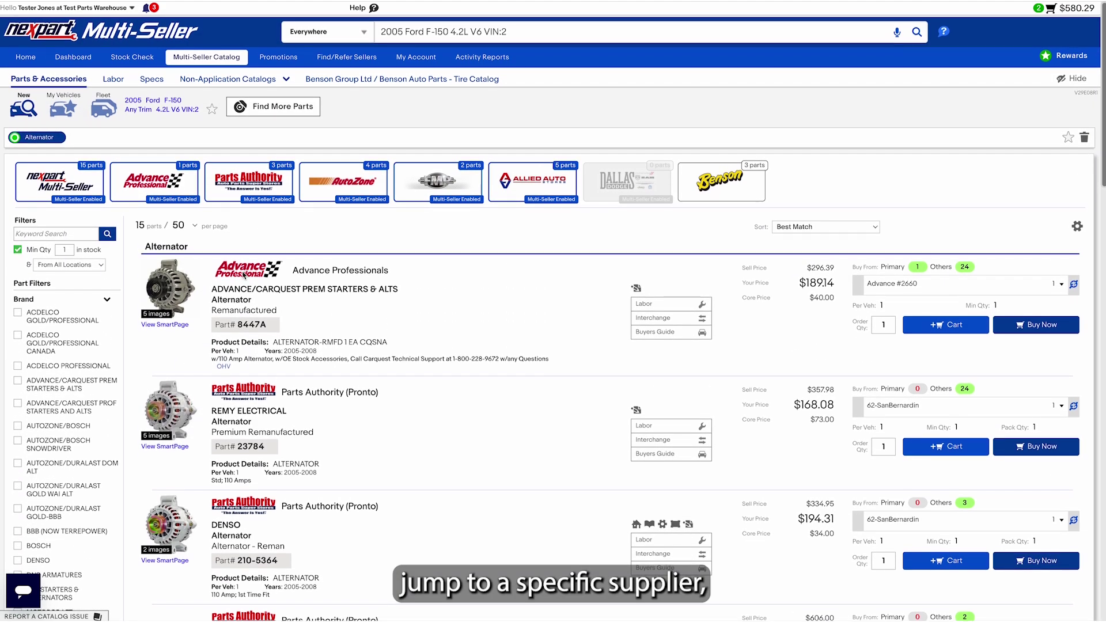
# - Narrow results to Factory Motor Parts after viewing Parts Authority and AutoZone
pyautogui.click(266, 188)
pyautogui.click(345, 183)
pyautogui.click(448, 186)
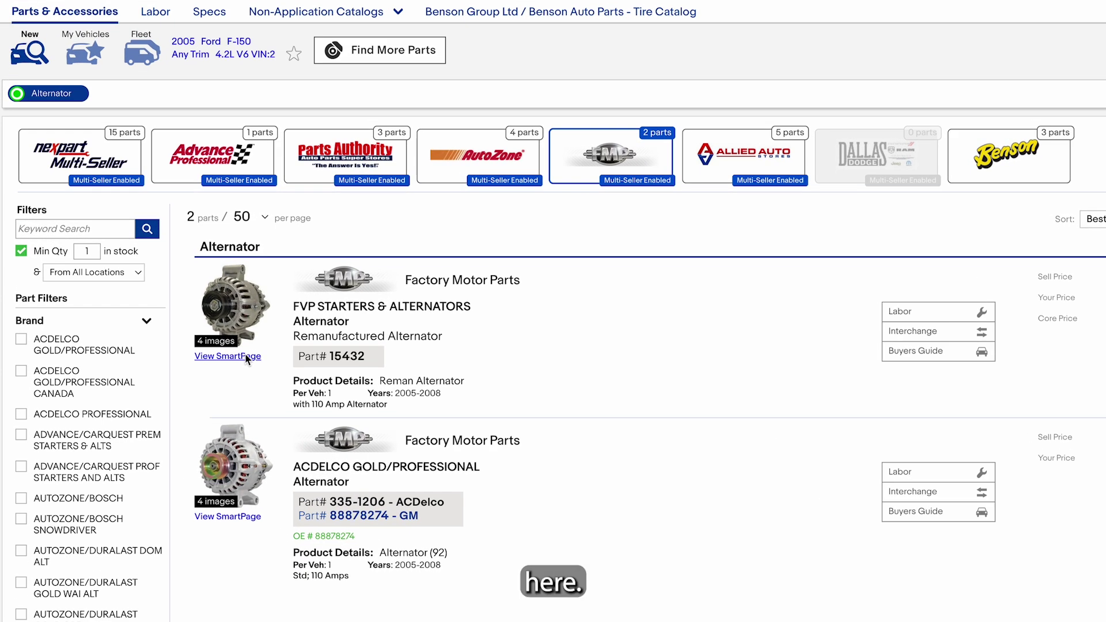
# - Open the FVP 15432 SmartPage and review its description, specifications and Prop 65 notice
pyautogui.click(165, 323)
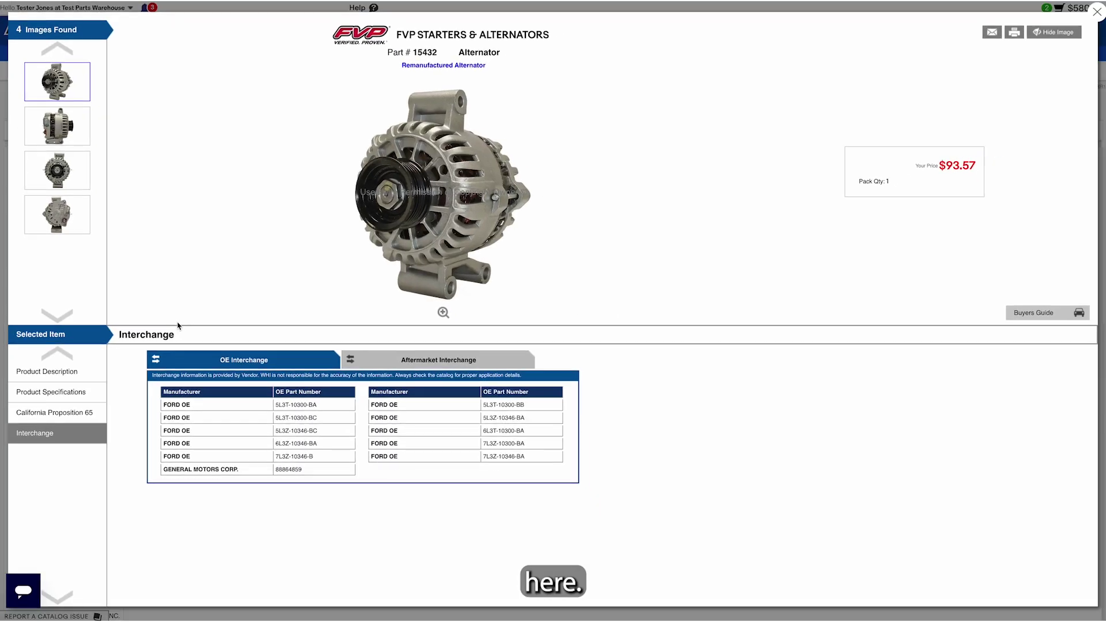
pyautogui.click(52, 373)
pyautogui.click(52, 394)
pyautogui.click(53, 415)
# - Check the OE and aftermarket interchange numbers and enlarge the product image
pyautogui.click(52, 433)
pyautogui.click(391, 361)
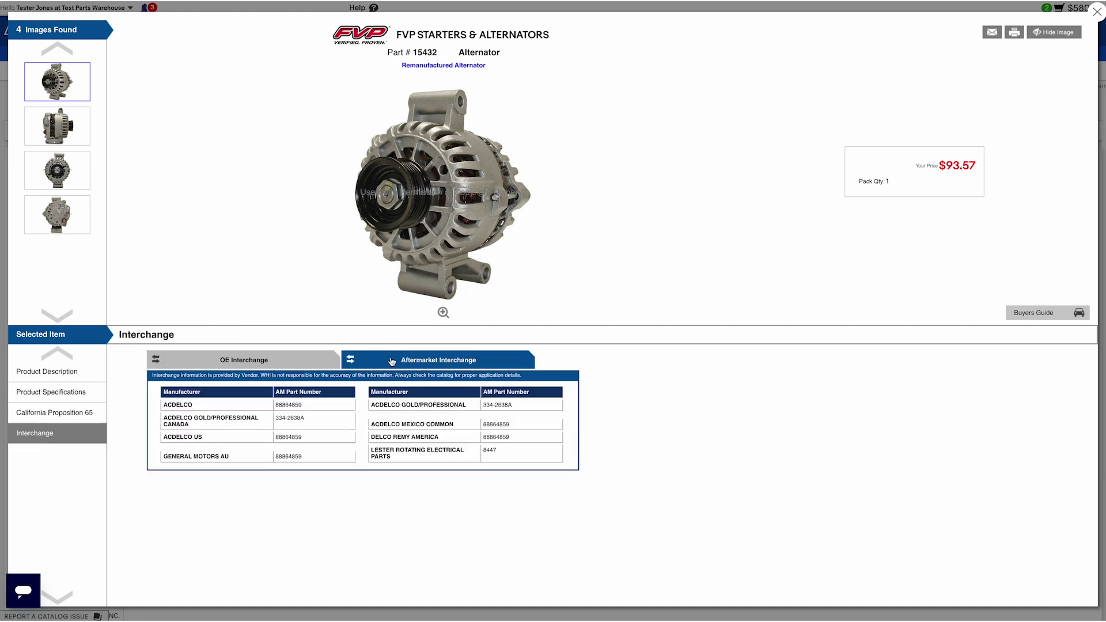
pyautogui.click(443, 312)
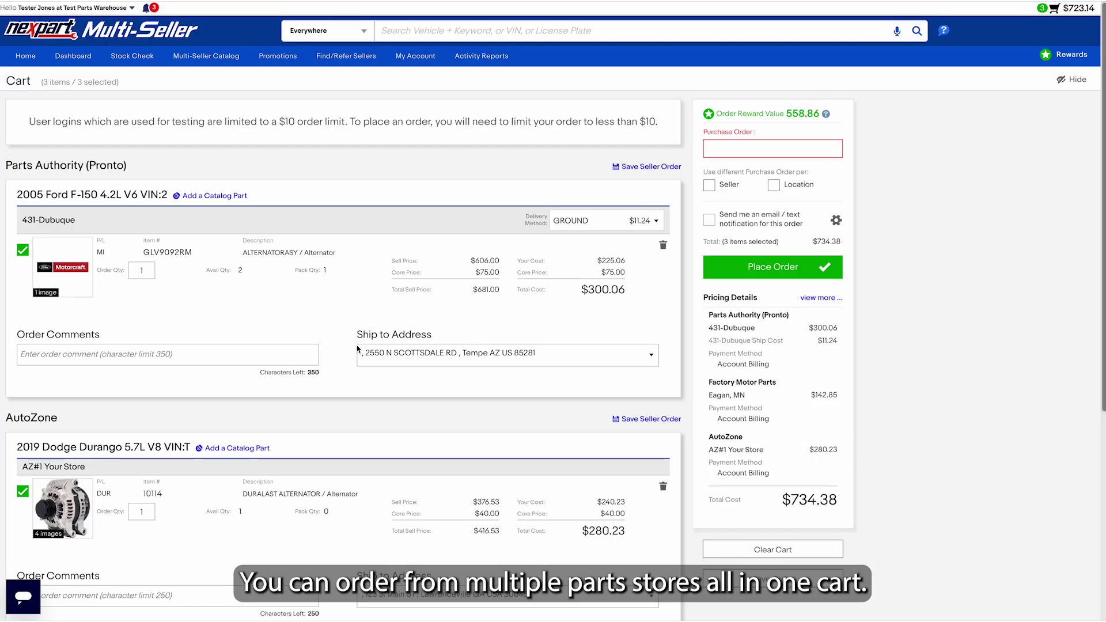
pyautogui.scroll(-5, 357, 349)
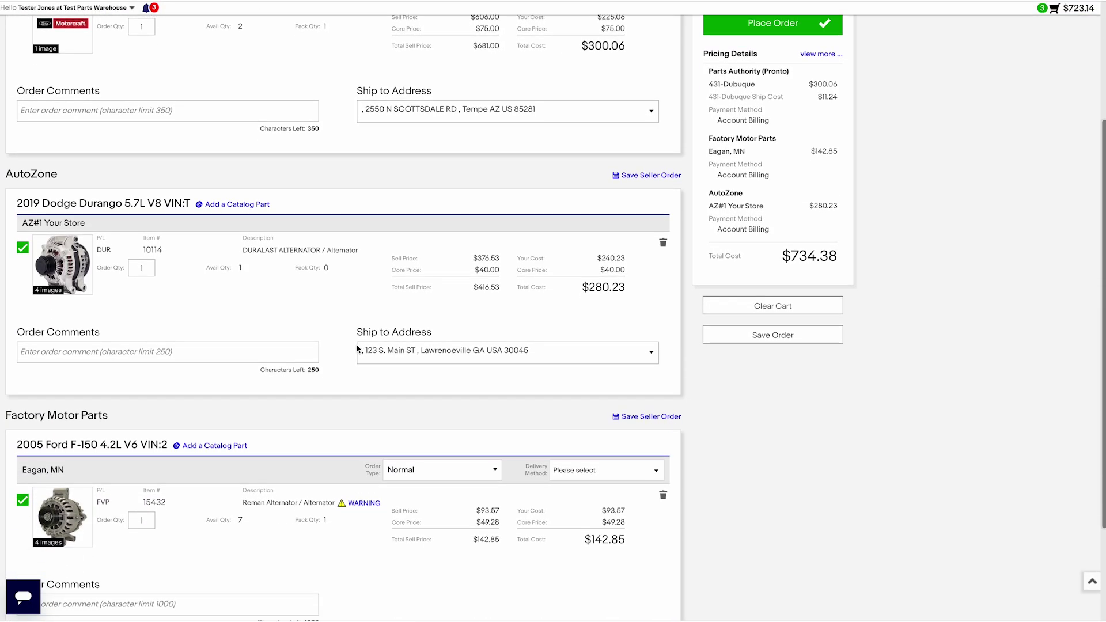
pyautogui.scroll(-2, 357, 349)
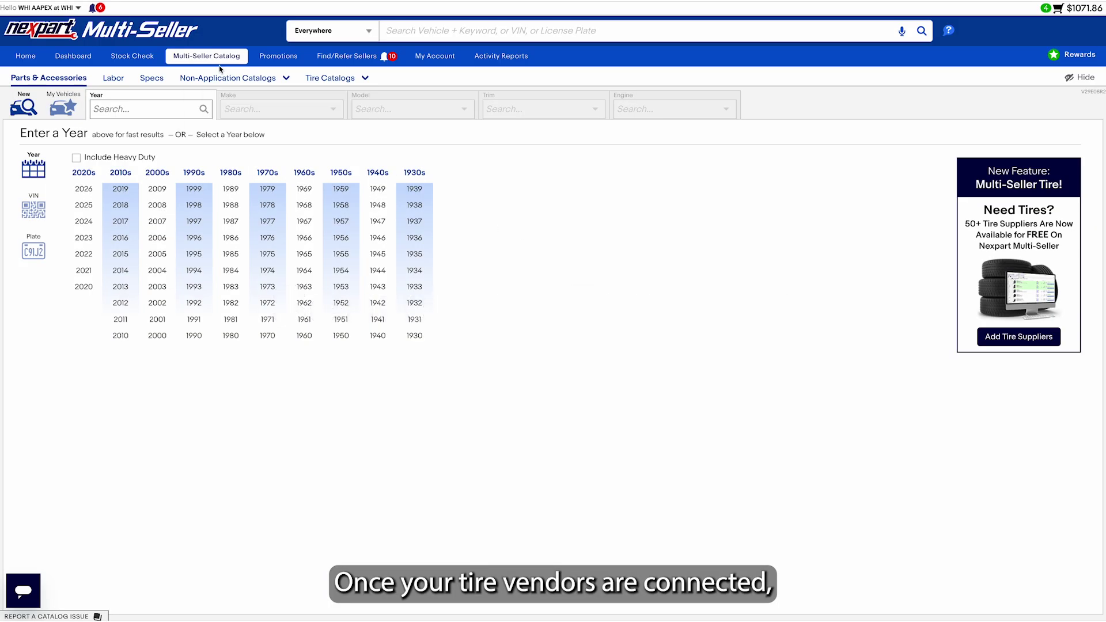
# - Open the Tire Catalog, enter size 2254517 and display the 92 matching tires
pyautogui.moveTo(220, 64)
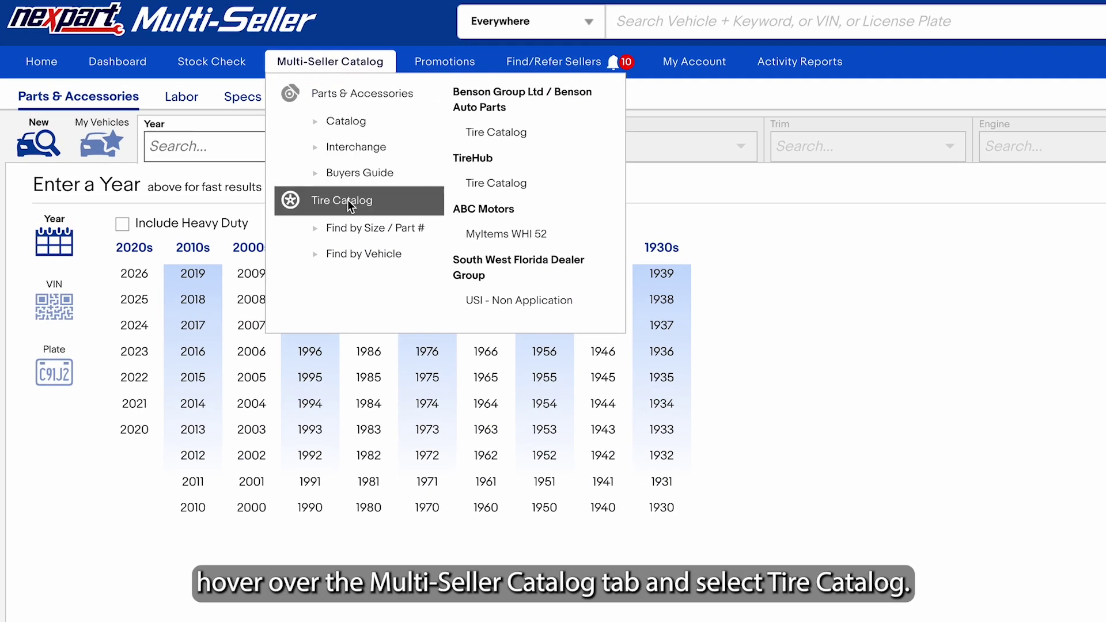
pyautogui.click(347, 199)
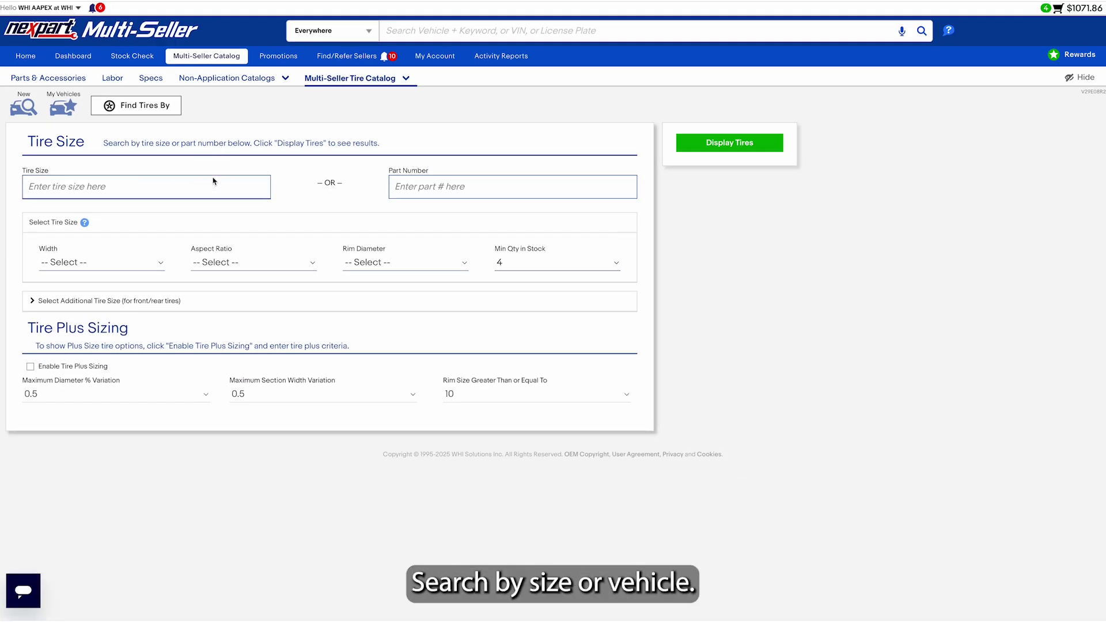
pyautogui.write('2254517')
pyautogui.click(755, 139)
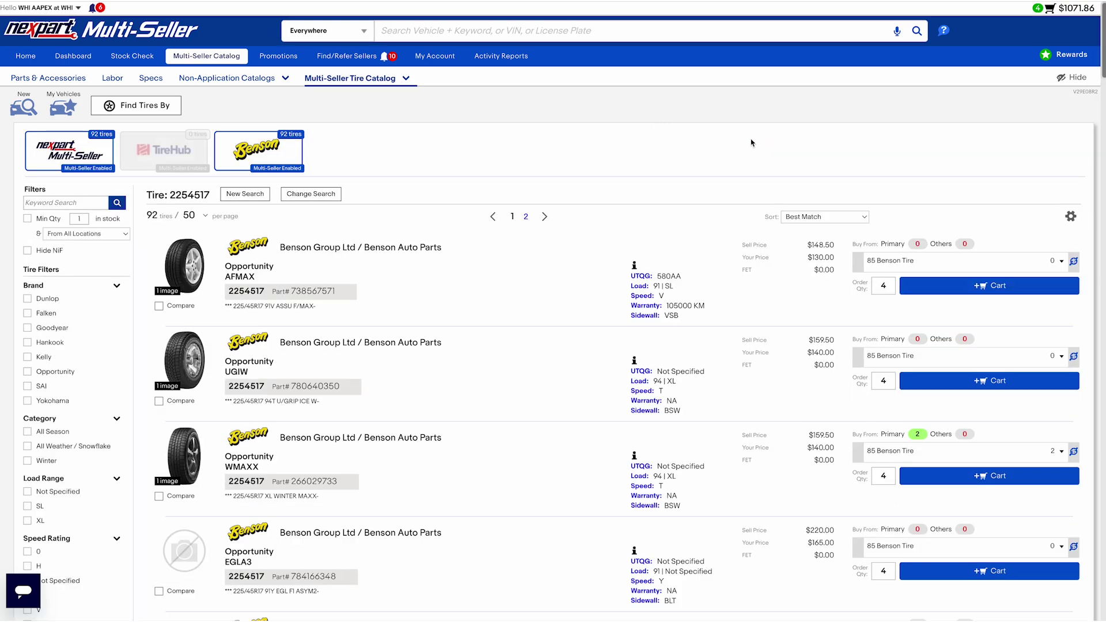
pyautogui.scroll(-4, 488, 354)
pyautogui.scroll(4, 489, 355)
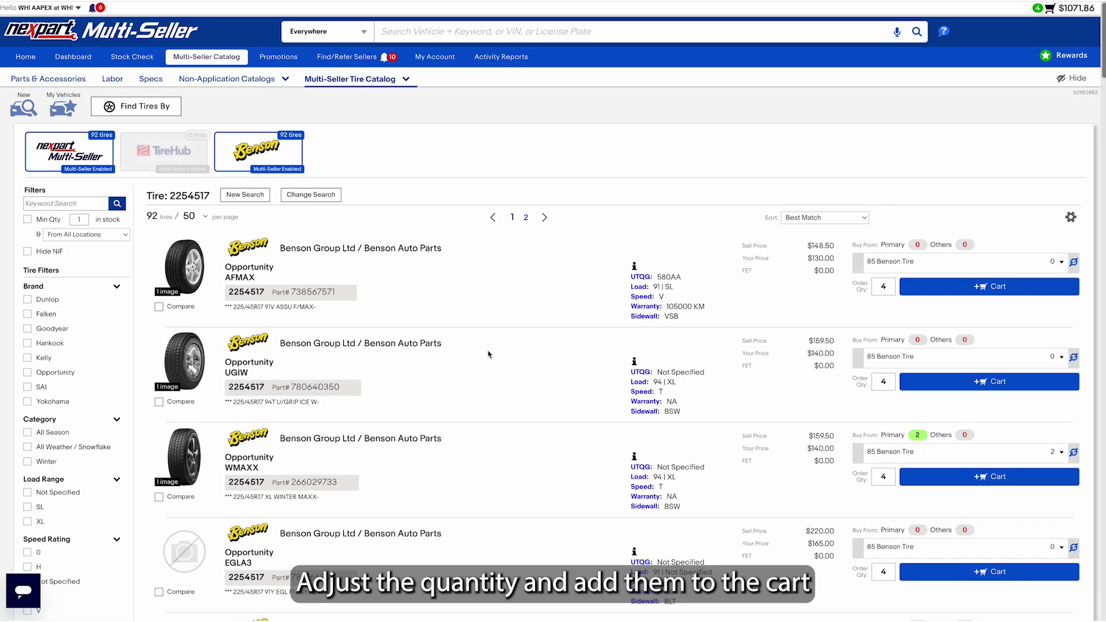